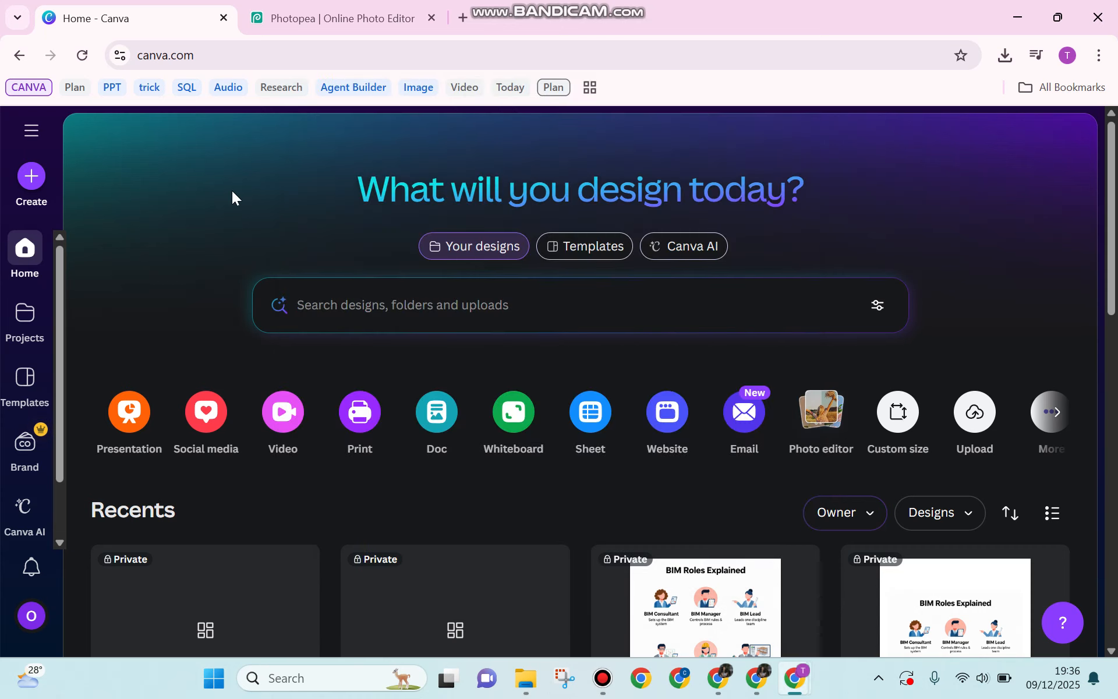
# Step: Create a new blank custom-size design of 1200 × 800 px
pyautogui.click(34, 172)
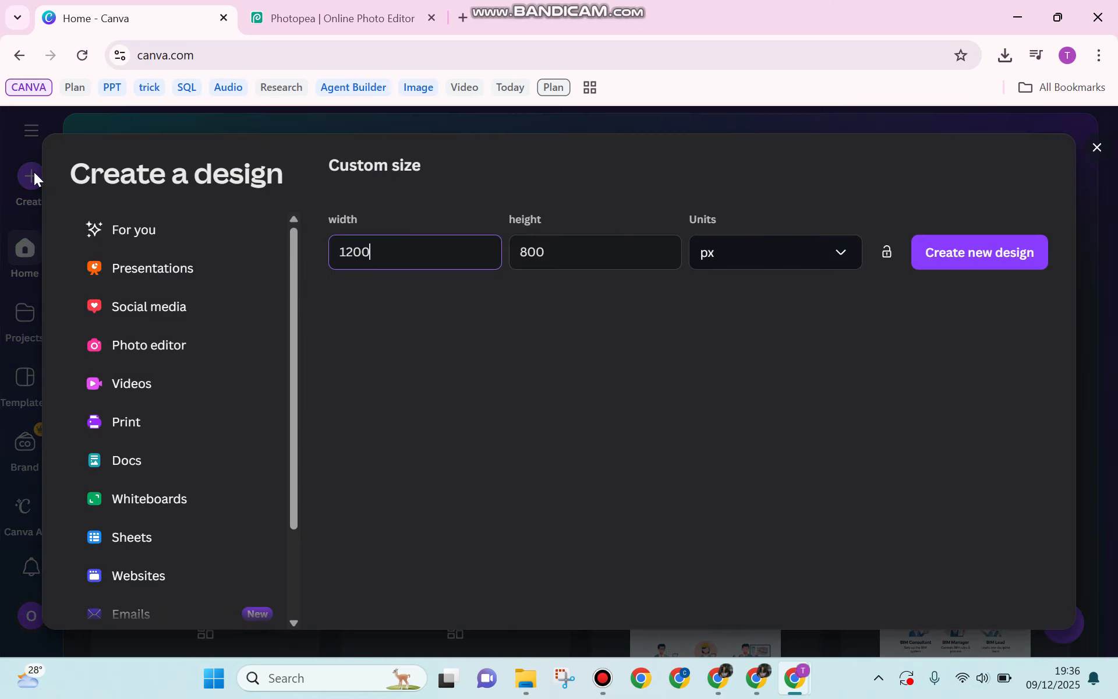
pyautogui.scroll(-2, 203, 479)
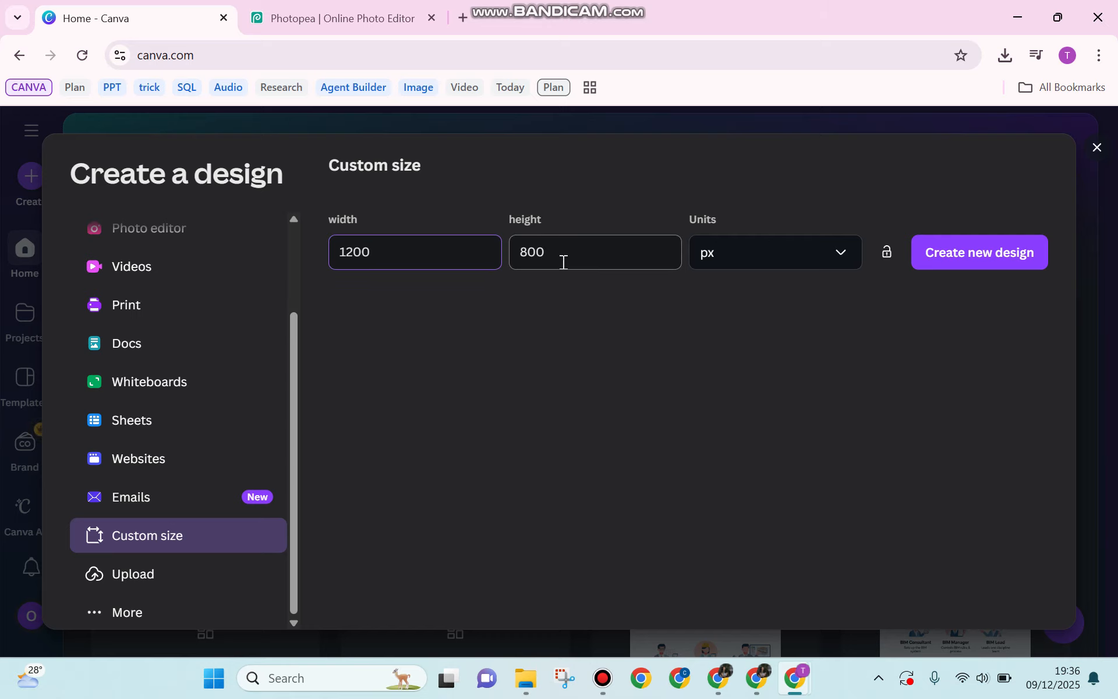
pyautogui.click(956, 255)
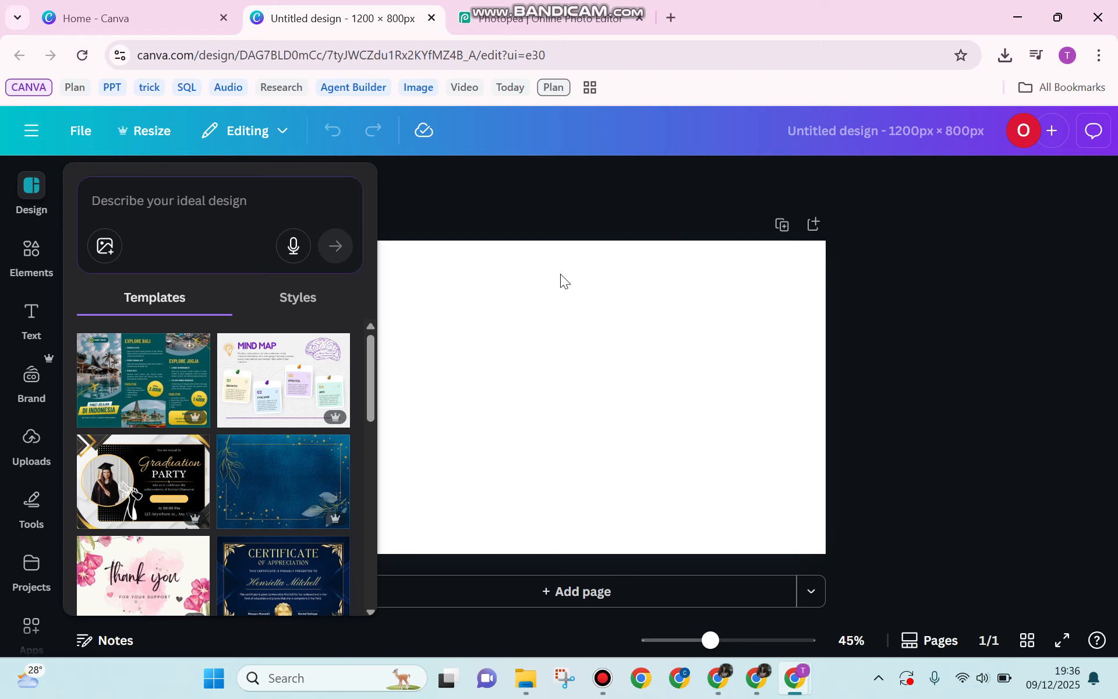
# Step: Add the plain green USA map graphic from an Elements search for 'usa' and enlarge it to 1,200 × 746 px
pyautogui.click(31, 255)
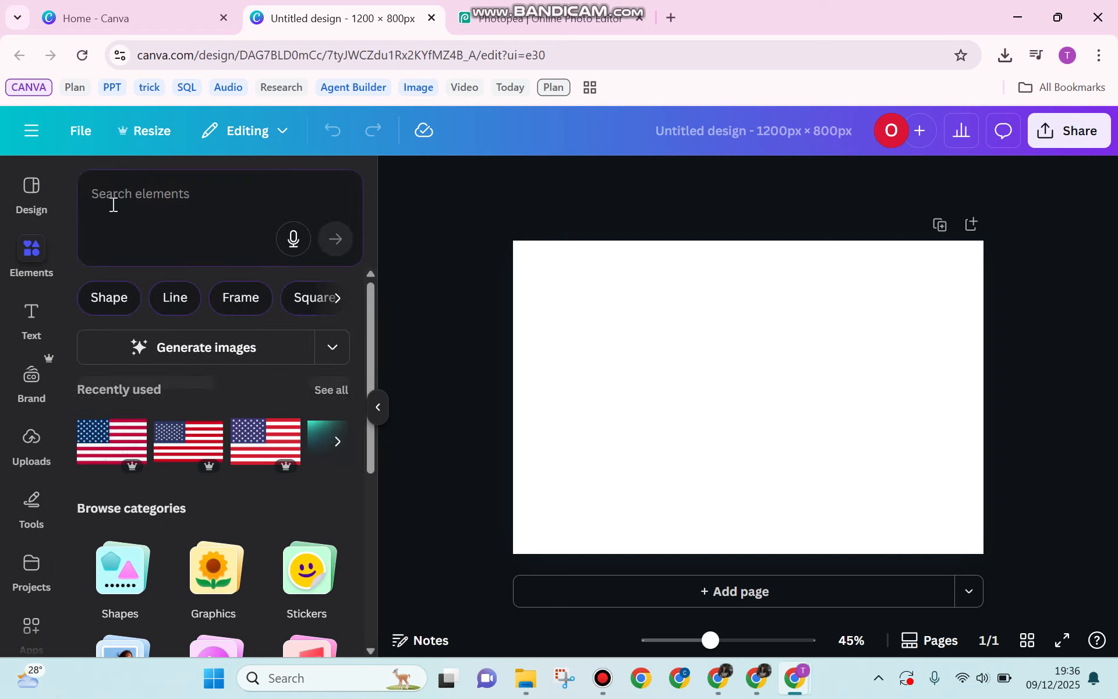
pyautogui.click(134, 200)
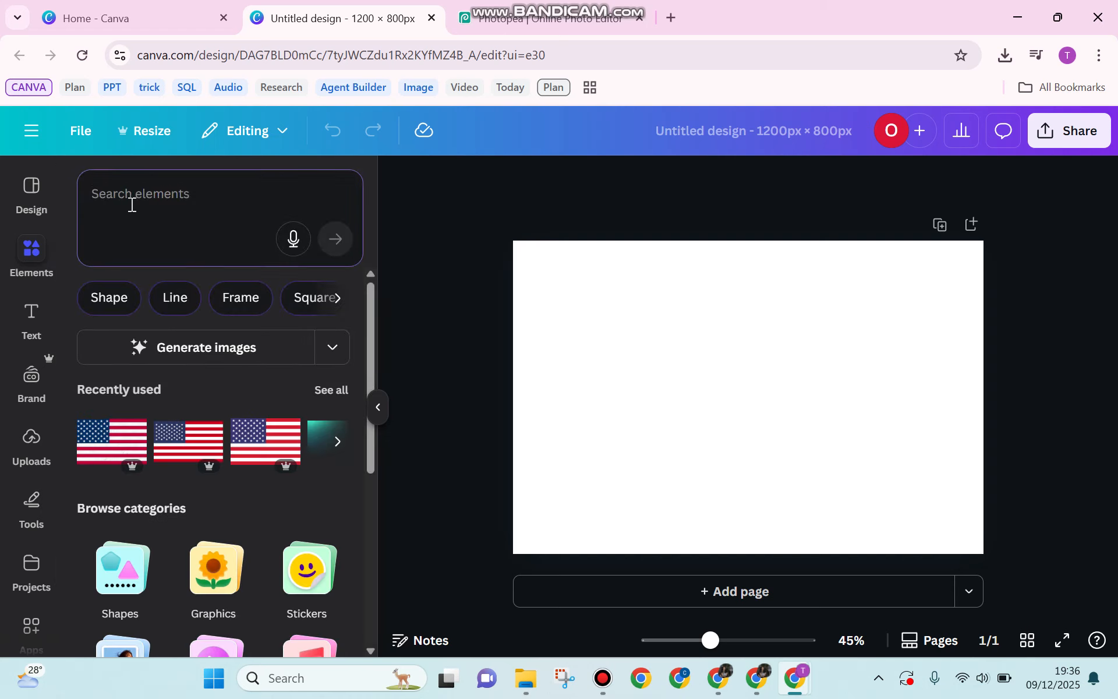
pyautogui.write('usa')
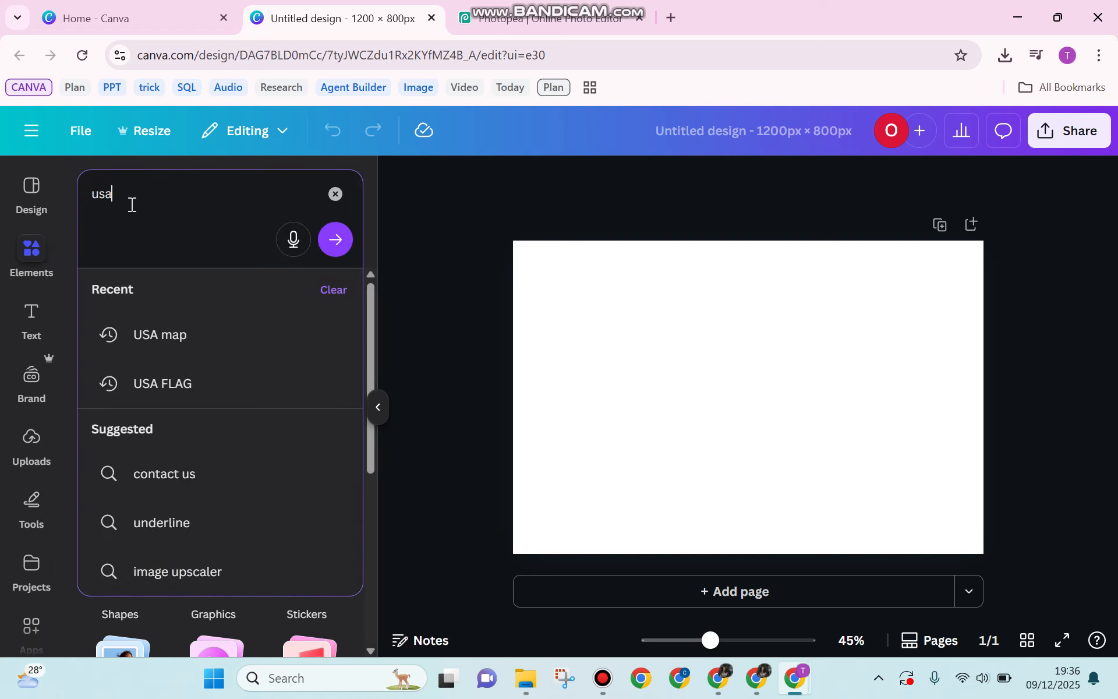
pyautogui.click(178, 335)
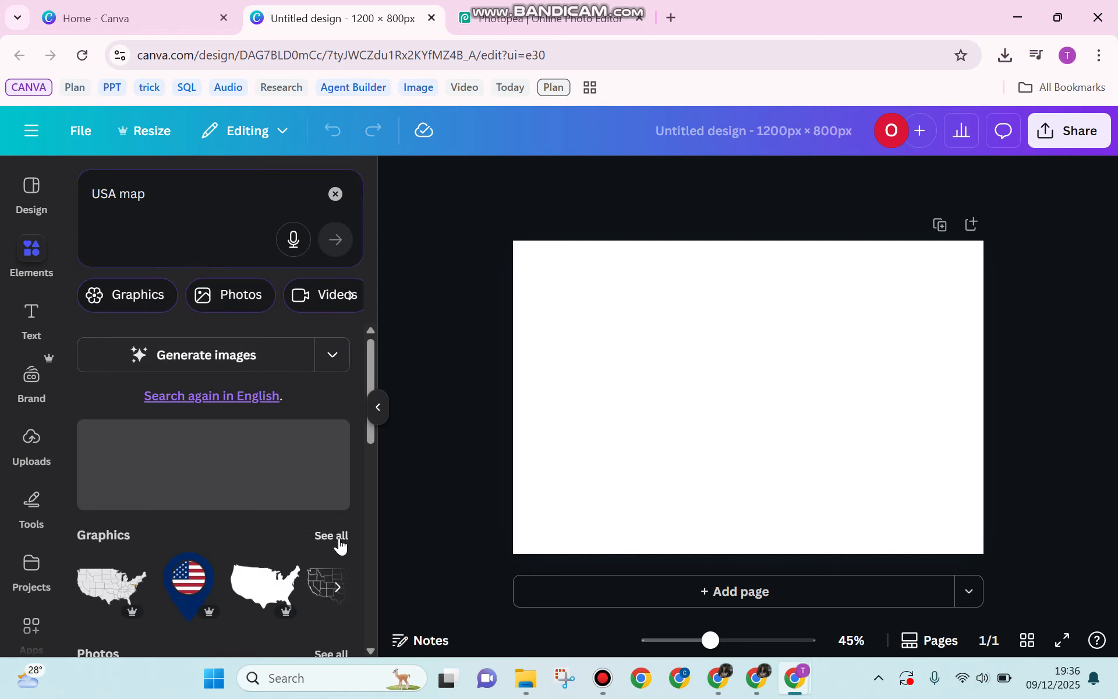
pyautogui.click(333, 536)
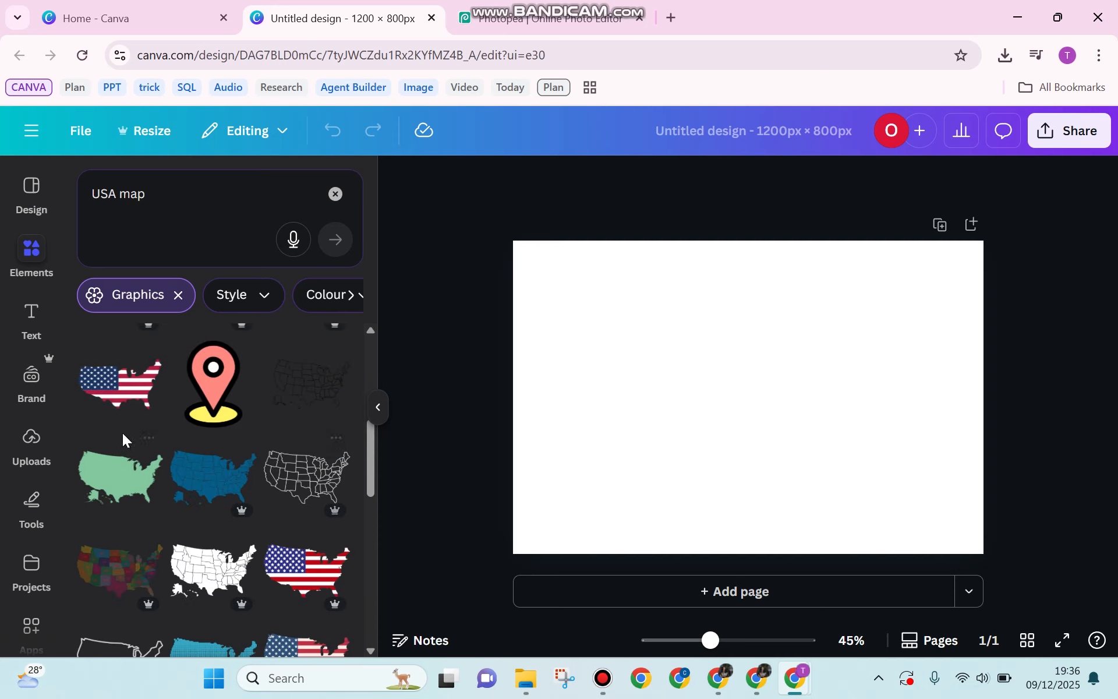
pyautogui.click(128, 483)
pyautogui.moveTo(654, 456); pyautogui.dragTo(512, 543)
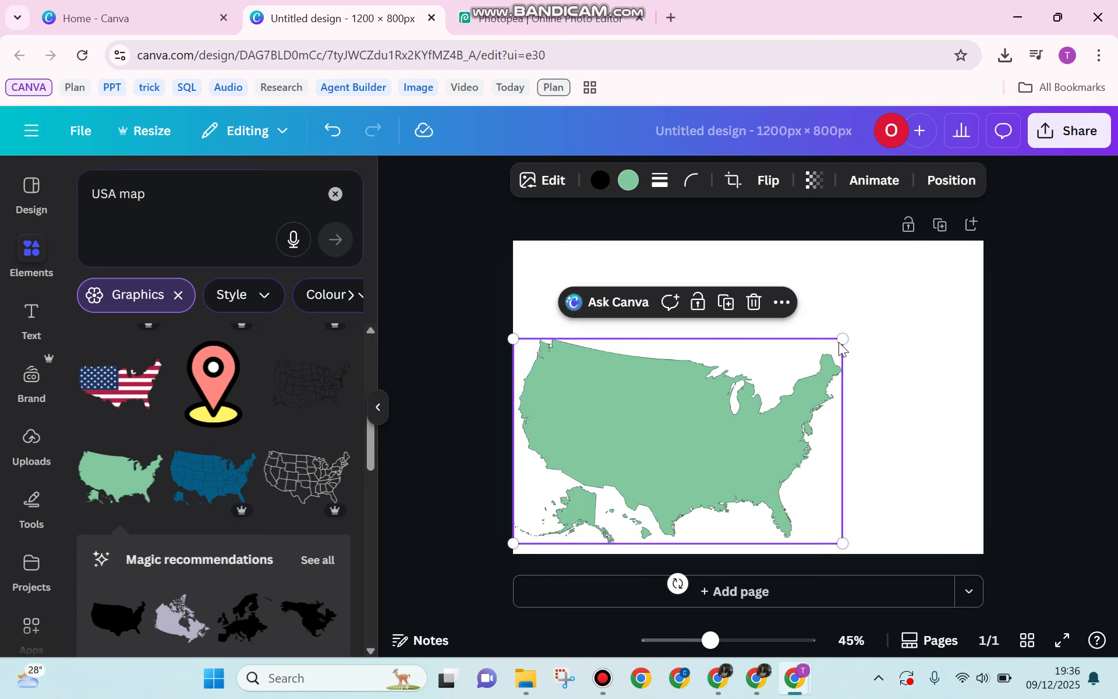
pyautogui.moveTo(844, 337); pyautogui.dragTo(992, 261)
# Step: Download the design as a transparent-background PNG, Untitled design (3).png, then go to Photopea
pyautogui.click(471, 279)
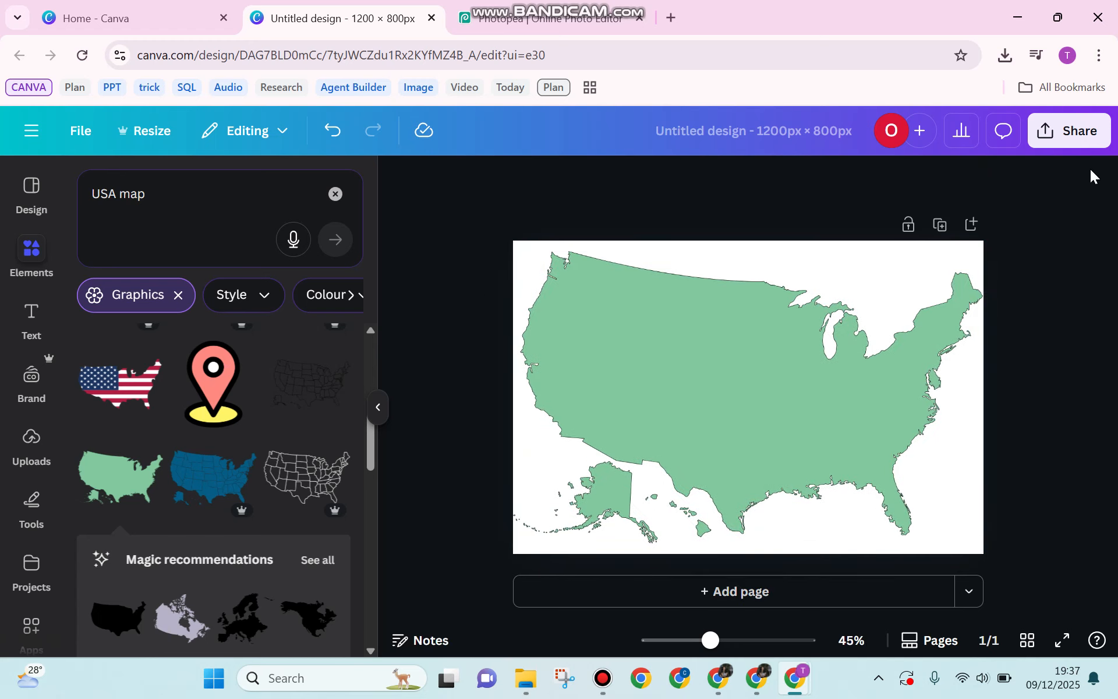
pyautogui.click(1078, 136)
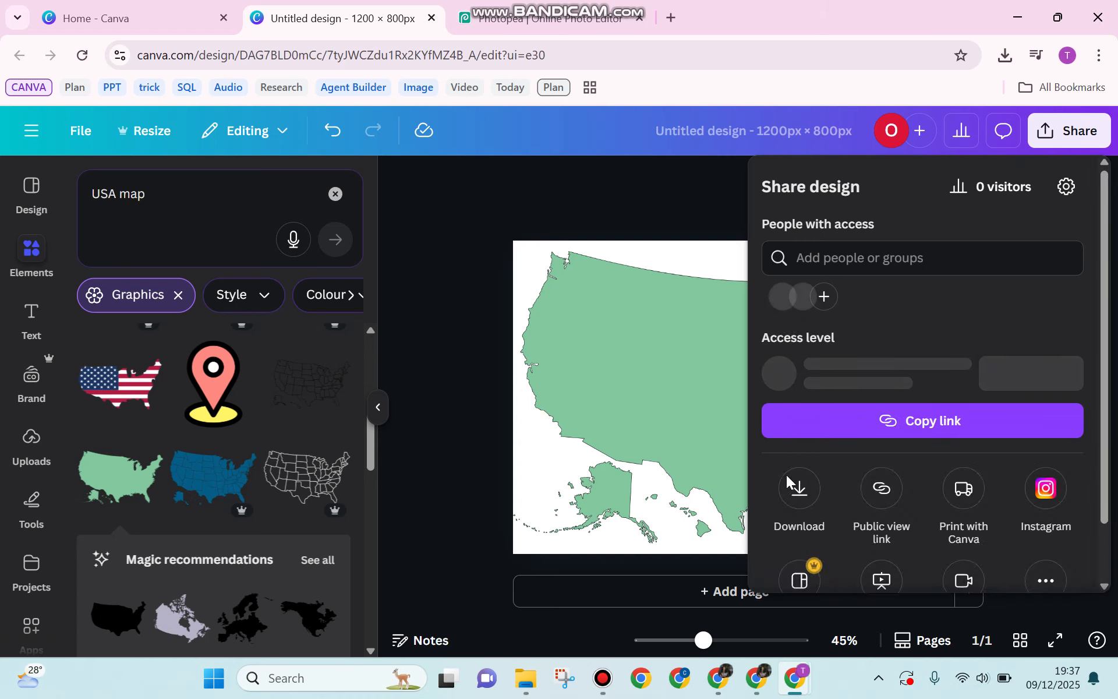
pyautogui.click(798, 488)
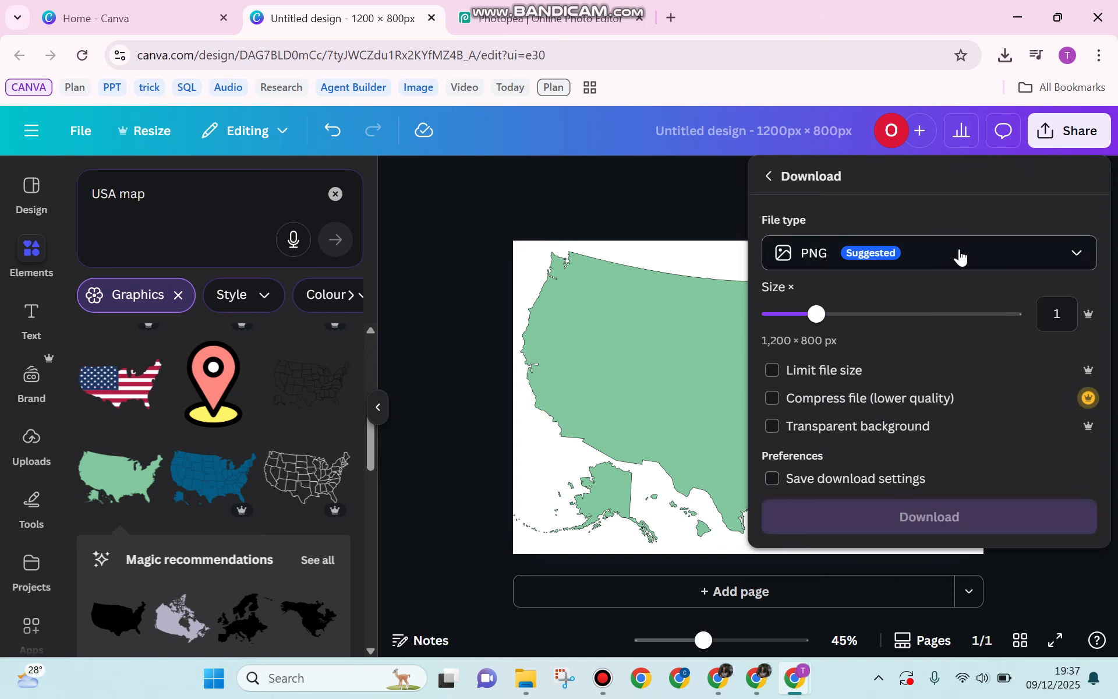
pyautogui.click(773, 427)
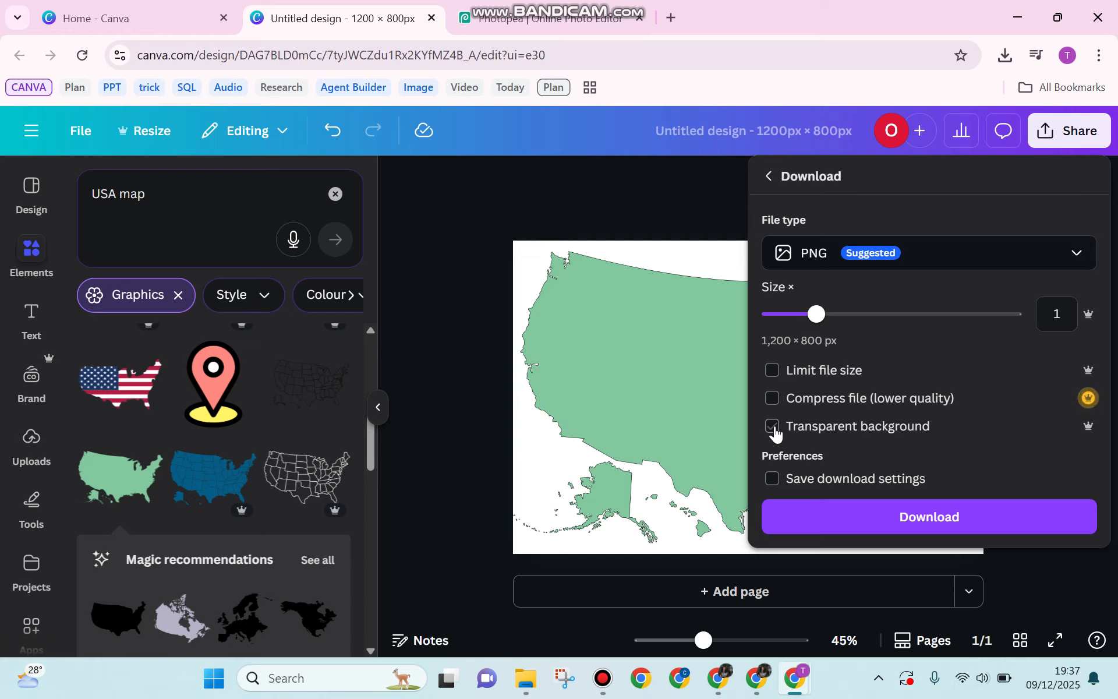
pyautogui.click(838, 519)
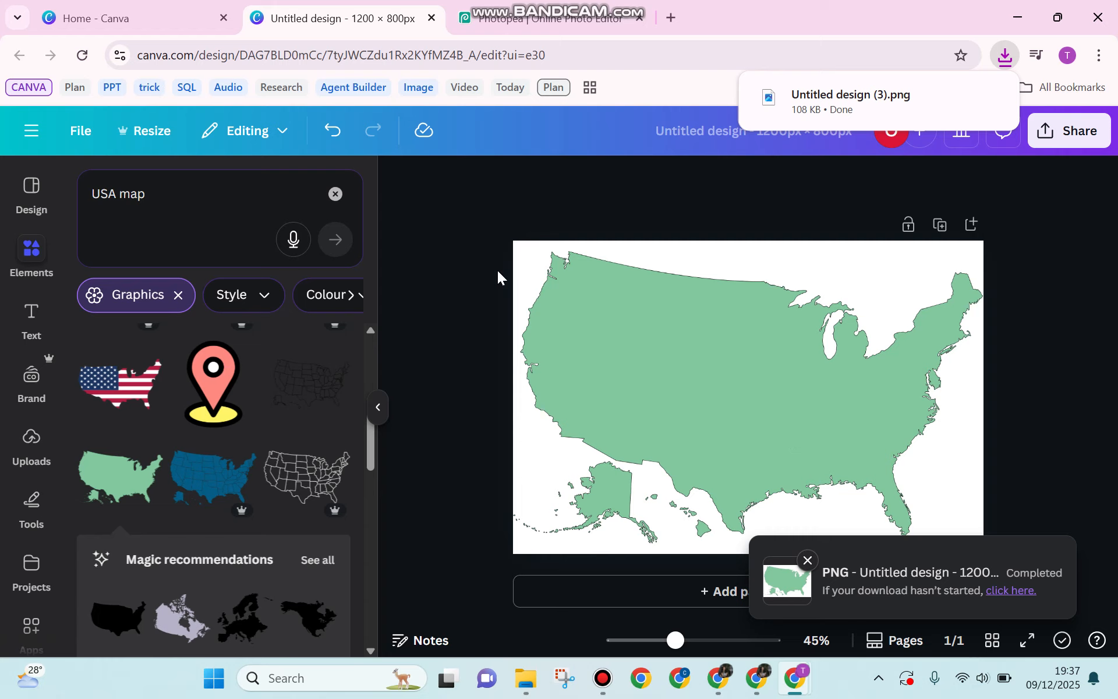
pyautogui.click(553, 20)
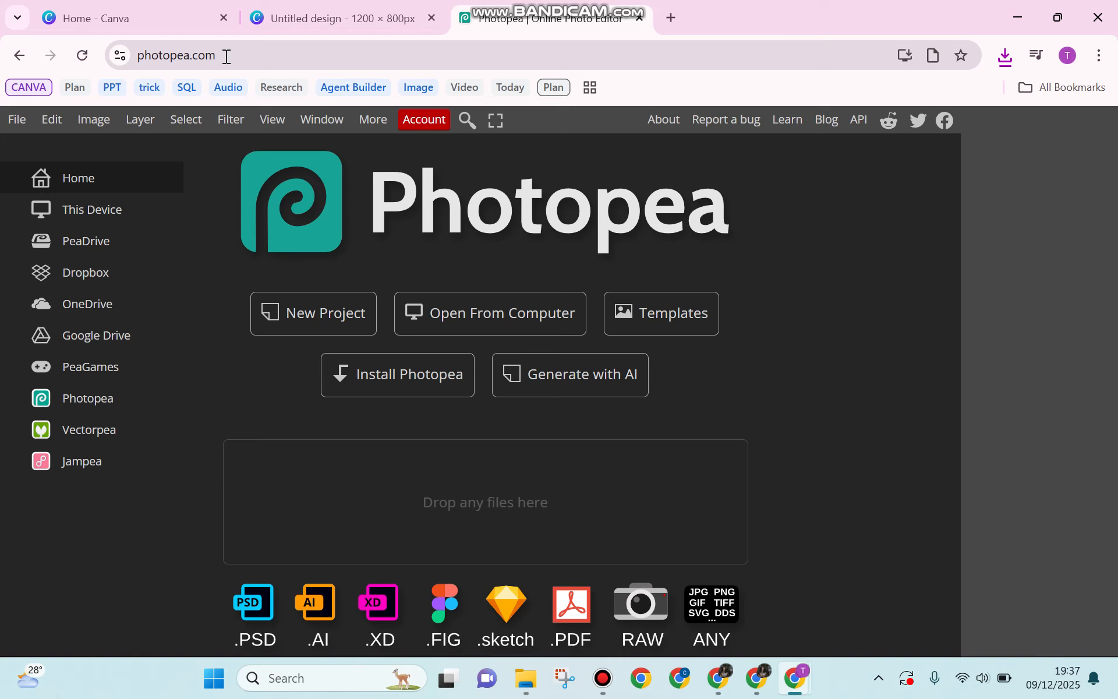
# Step: Open Untitled design (3).png from Downloads, found by searching 'unti'
pyautogui.click(481, 316)
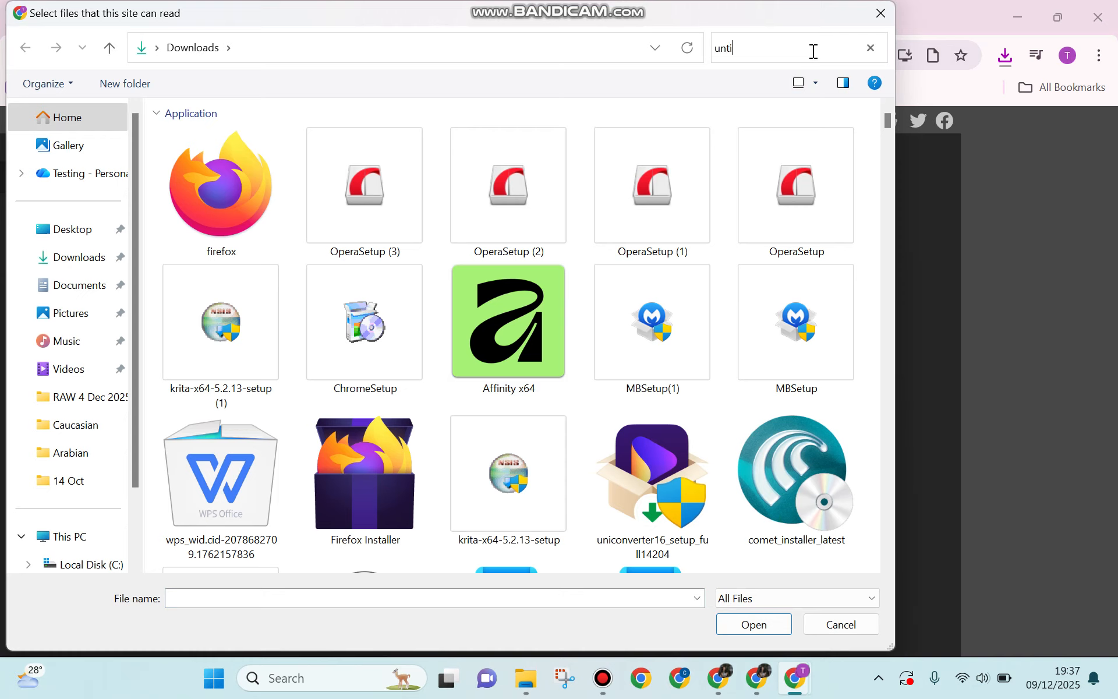
pyautogui.click(813, 51)
pyautogui.write('unti')
pyautogui.doubleClick(204, 167)
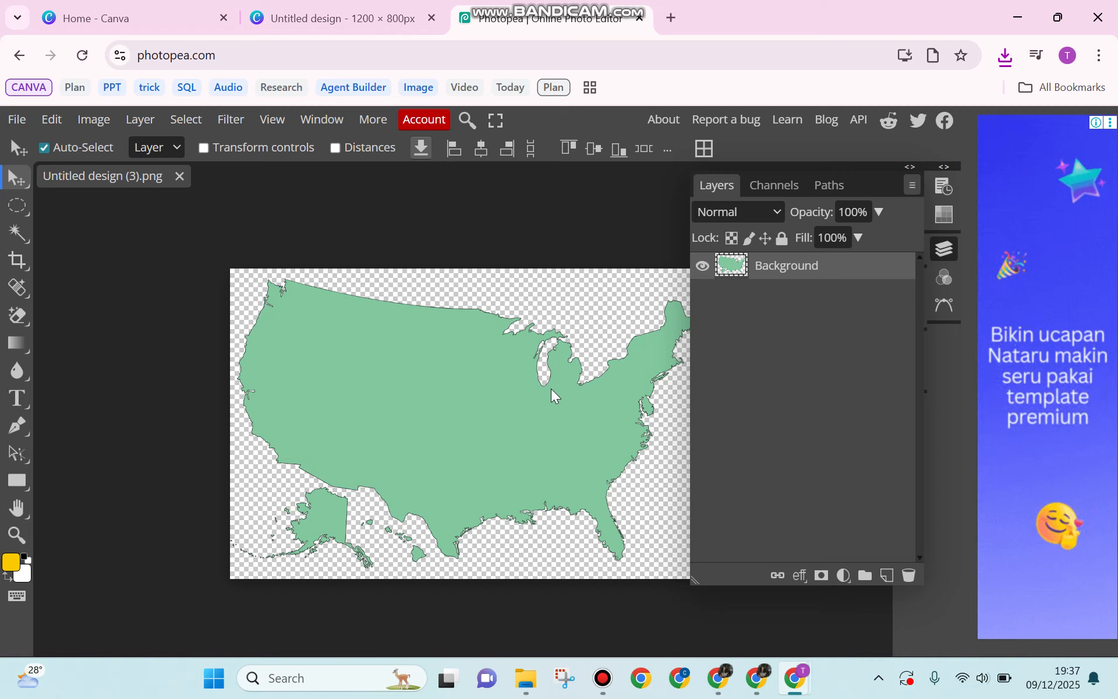
# Step: Select the map's pixels and turn the selection into a work path in the Paths panel
pyautogui.keyDown('ctrl'); pyautogui.click(736, 270); pyautogui.keyUp('ctrl')
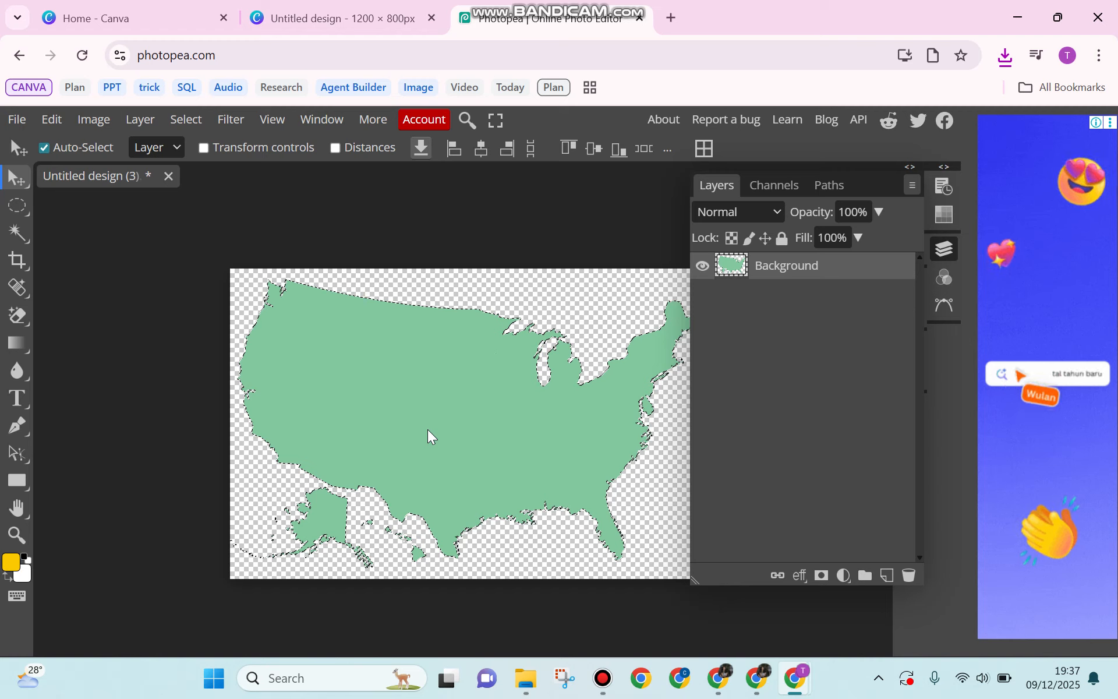
pyautogui.click(832, 188)
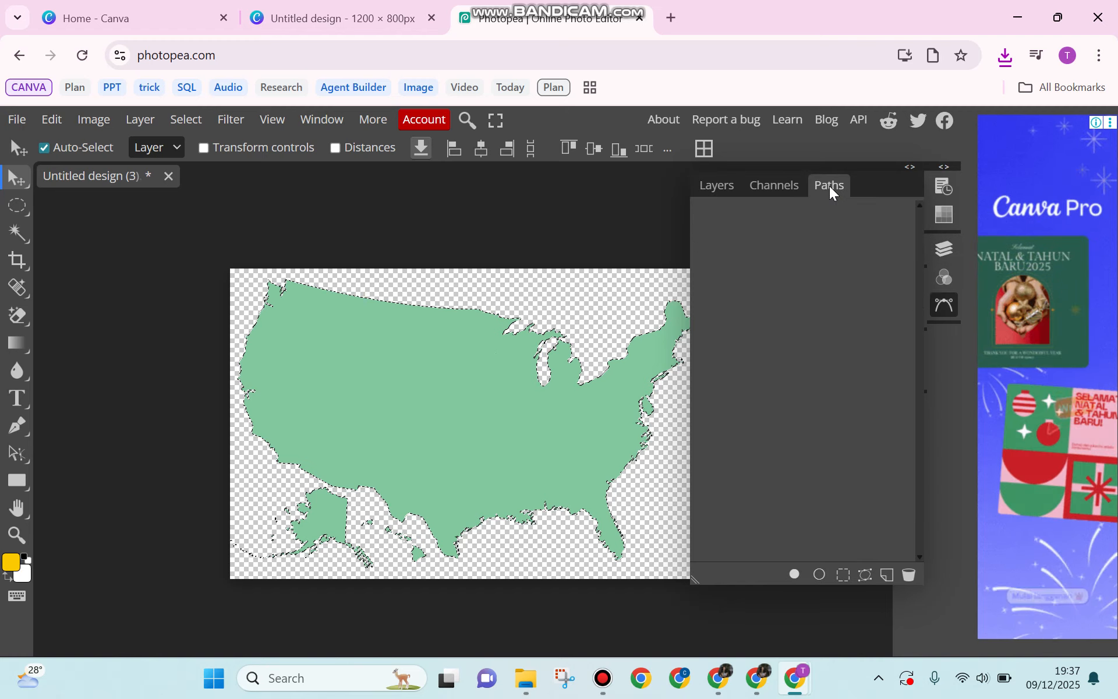
pyautogui.click(867, 576)
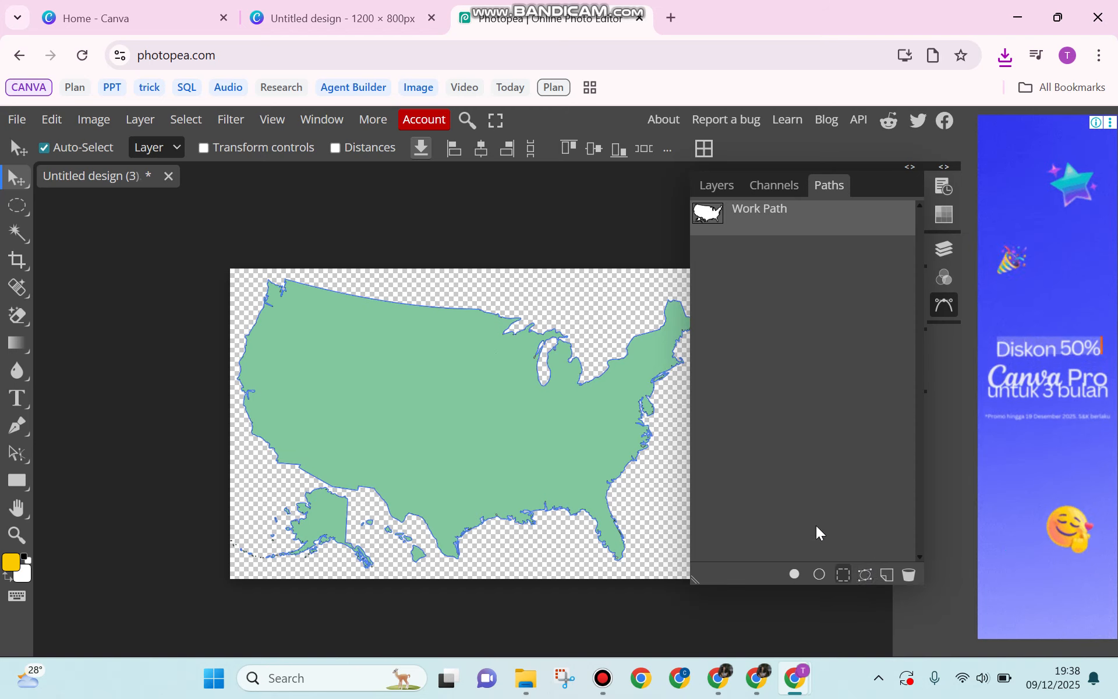
# Step: Add a vector mask to the Background layer from the current path
pyautogui.click(138, 123)
pyautogui.moveTo(228, 414)
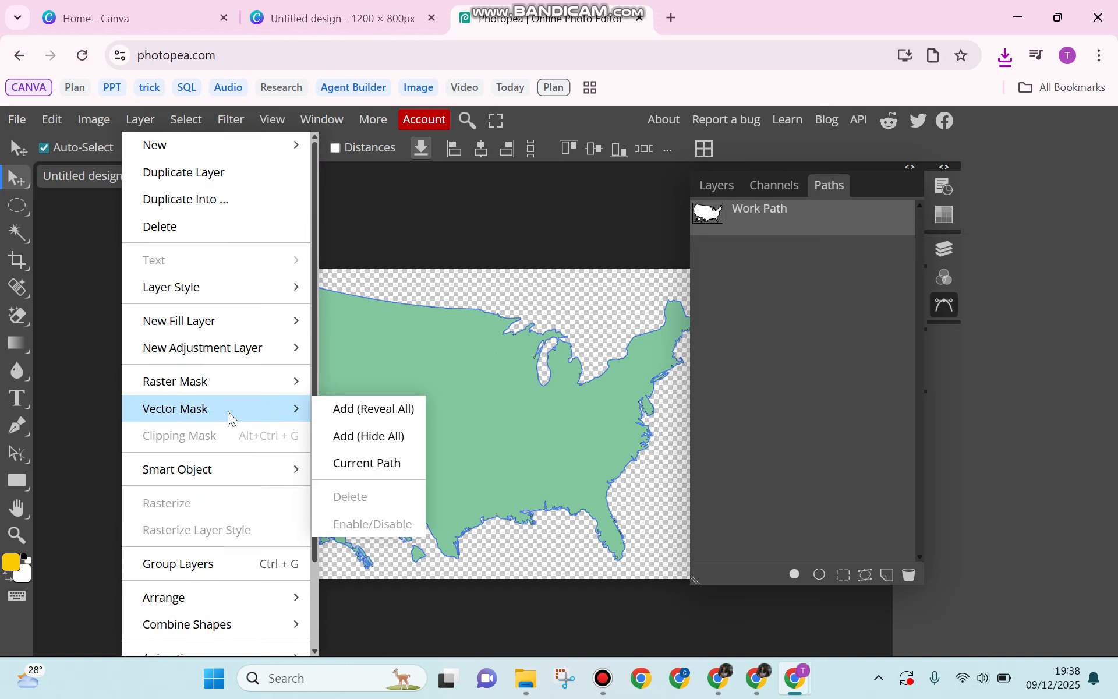
pyautogui.click(365, 464)
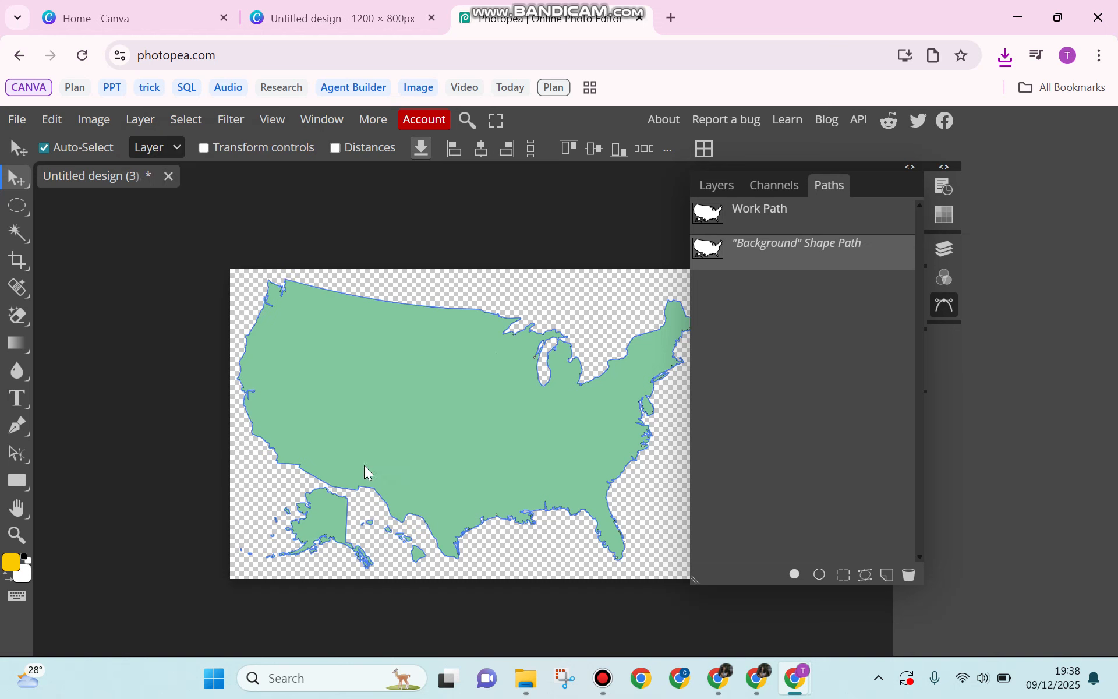
pyautogui.click(721, 186)
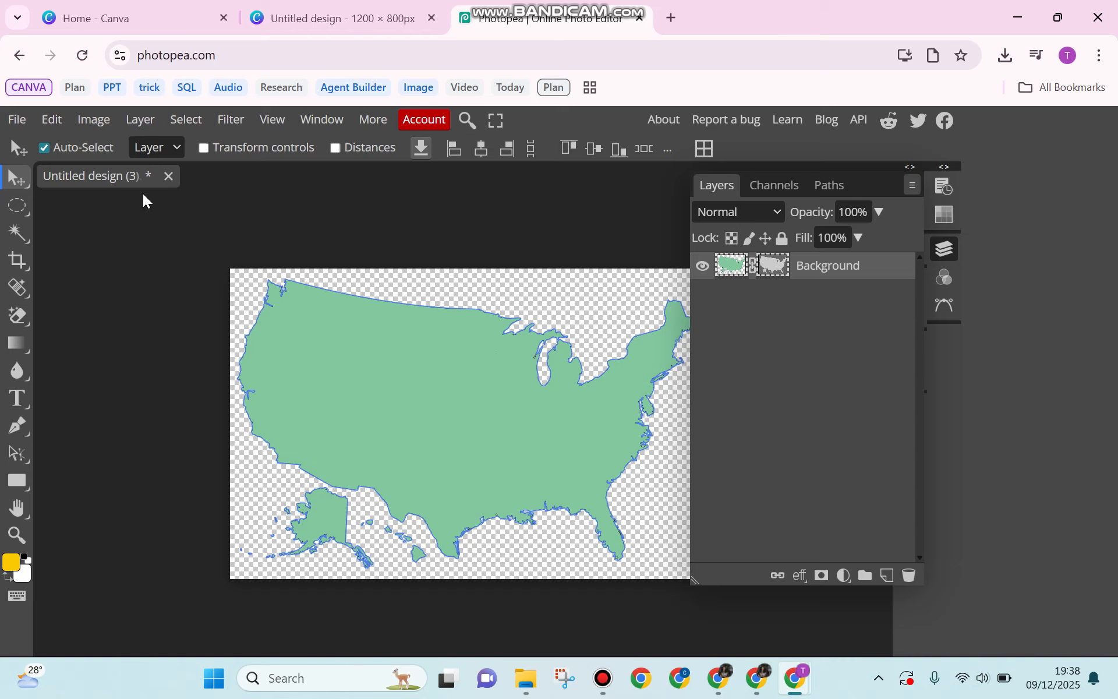
# Step: Export the masked map as a PDF named 'USA MAP MASK' and save it
pyautogui.click(18, 122)
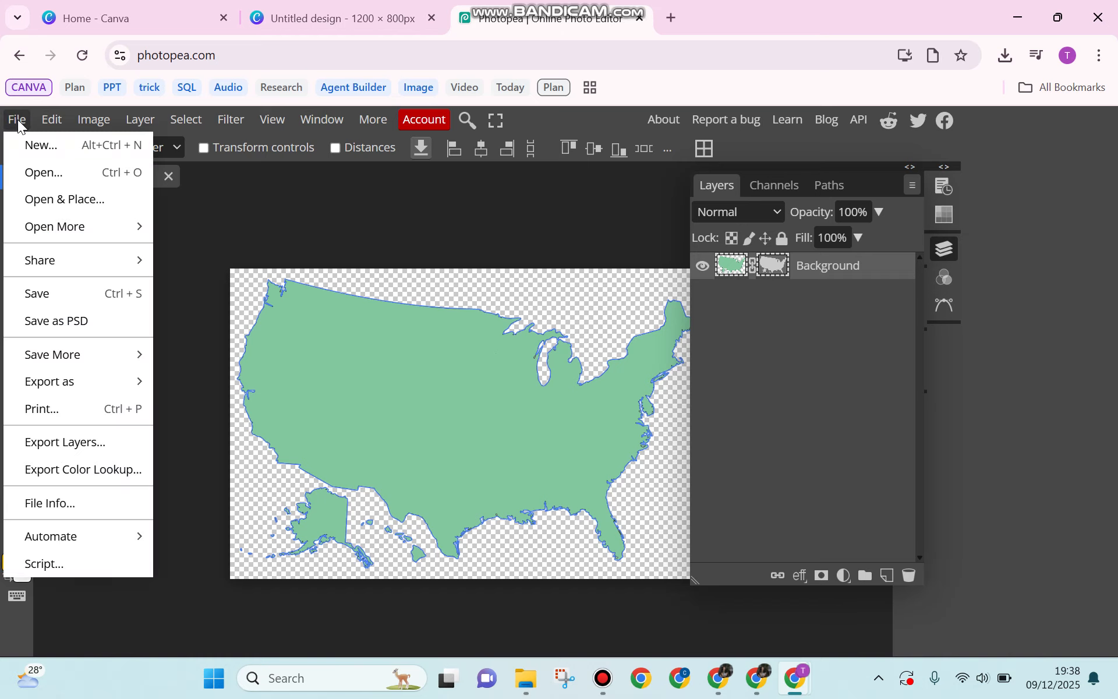
pyautogui.moveTo(103, 385)
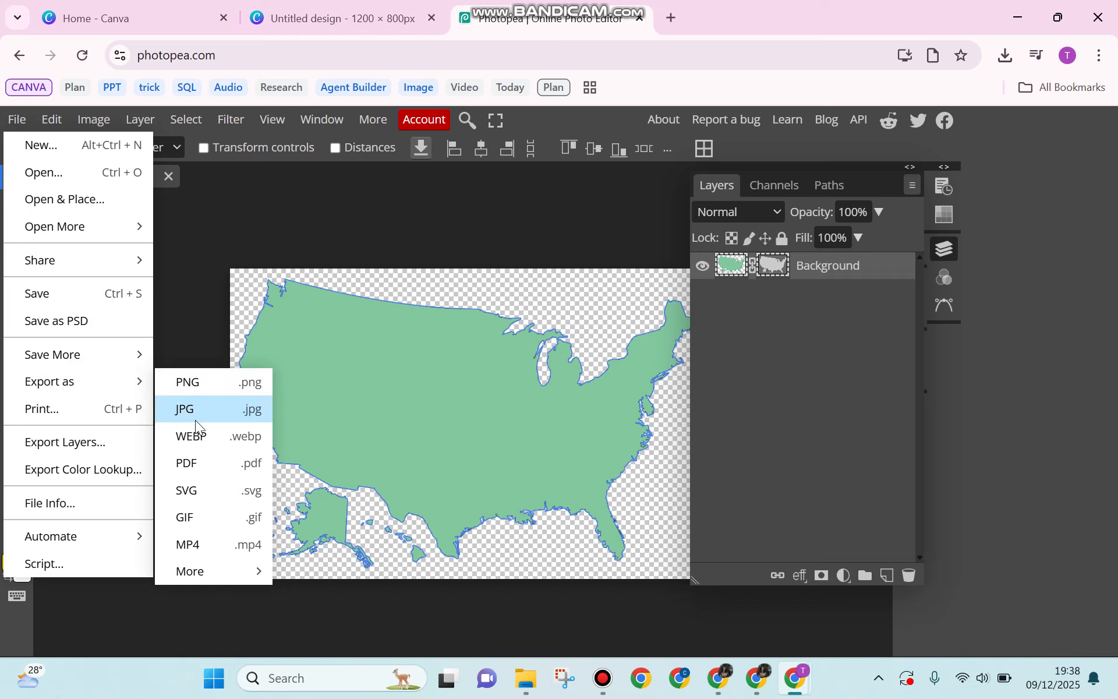
pyautogui.click(197, 466)
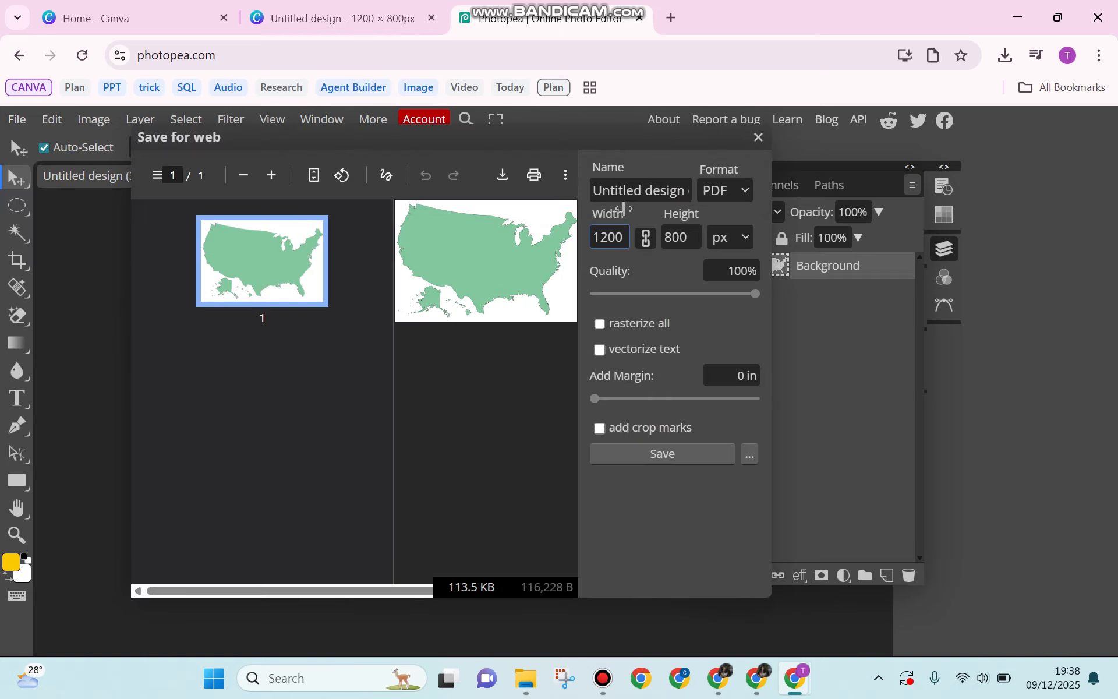
pyautogui.click(623, 190)
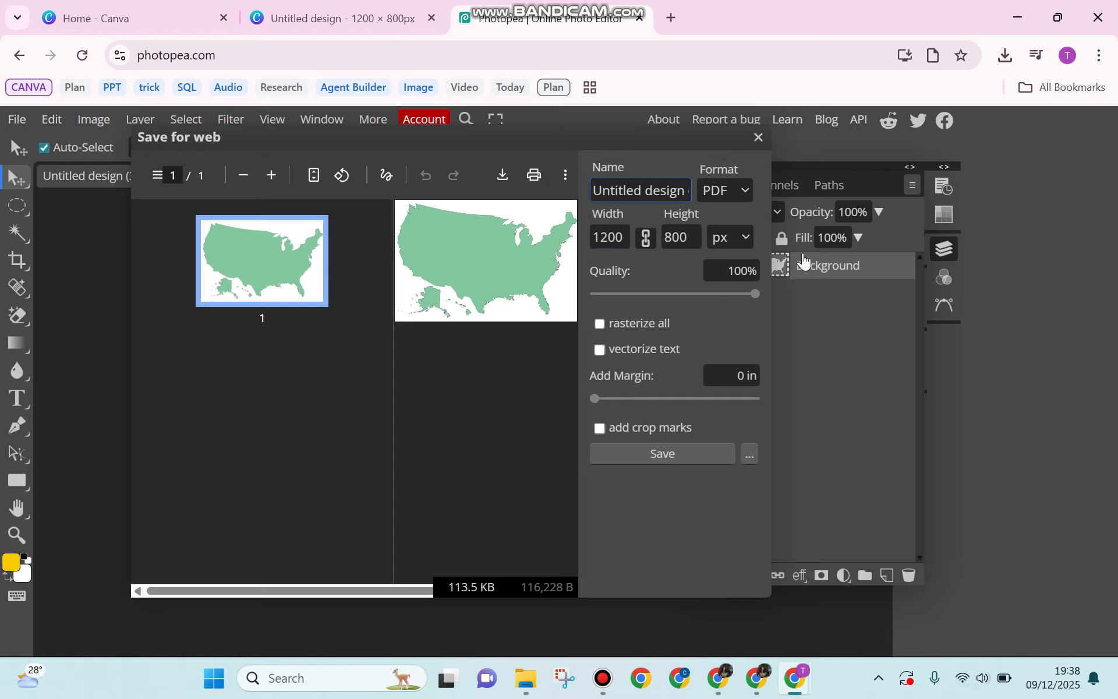
pyautogui.hotkey('ctrl', 'a')
pyautogui.press('BackSpace')
pyautogui.write('USA ')
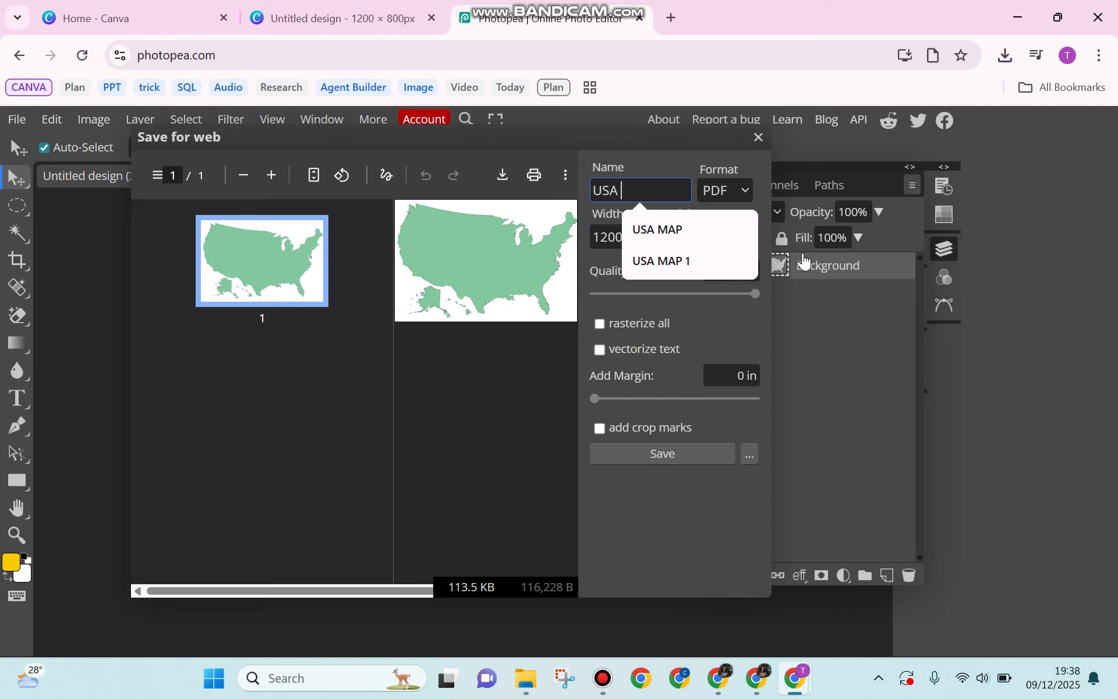
pyautogui.write('MAP MASK')
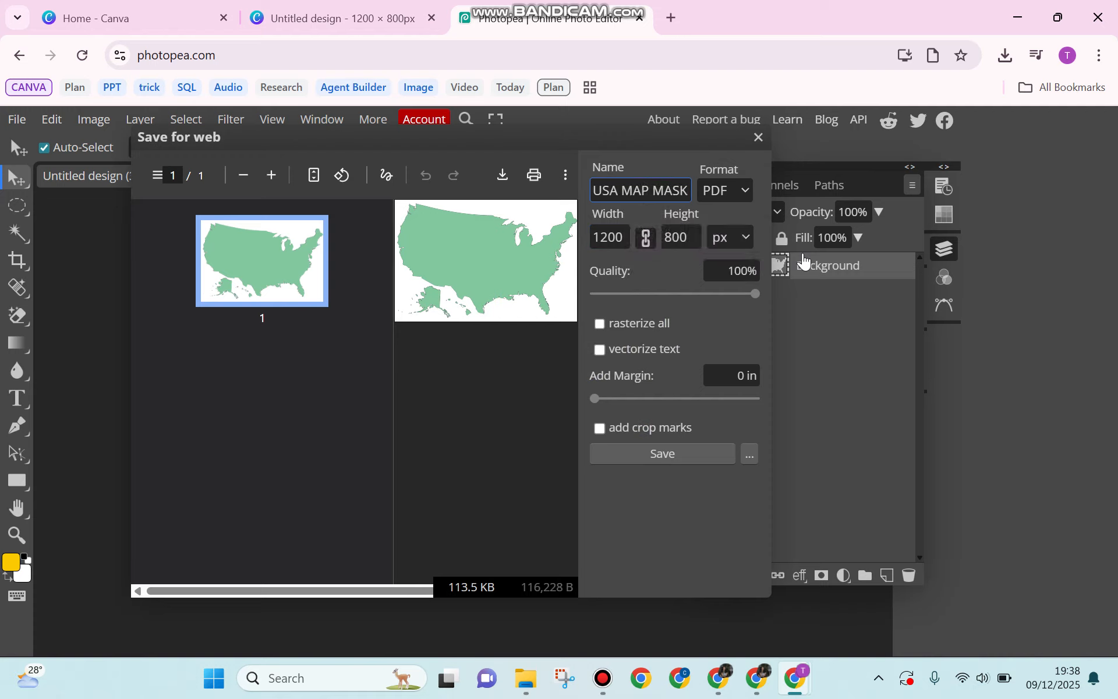
pyautogui.click(641, 458)
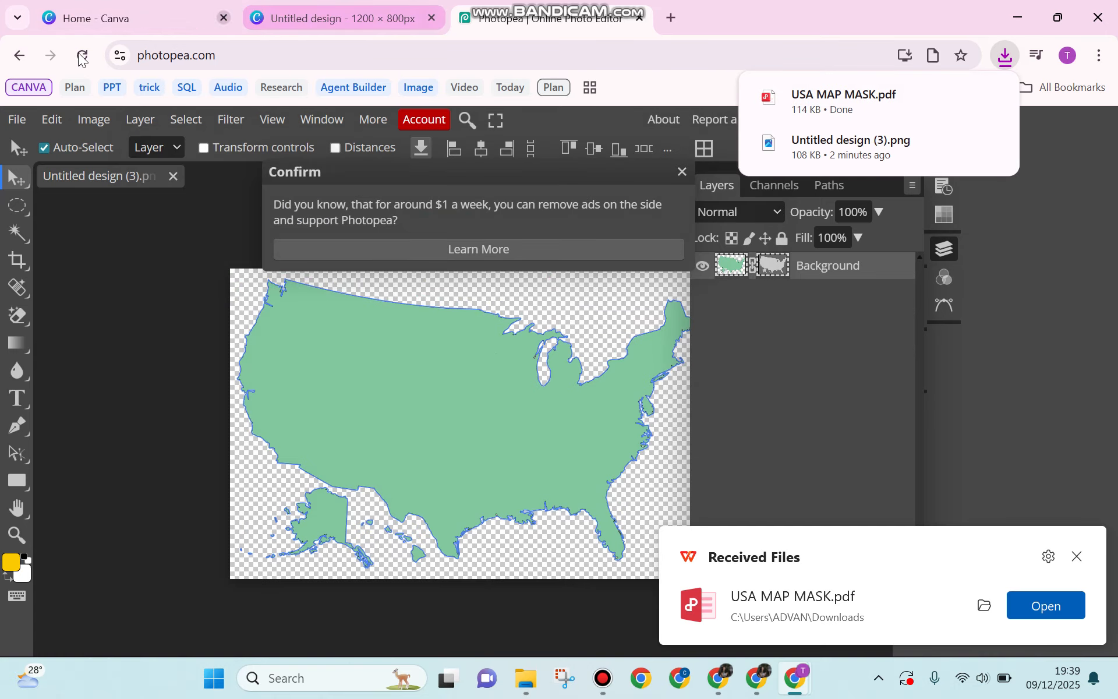
# Step: Upload USA MAP MASK.pdf to Canva's home page by dragging it from Chrome's downloads list
pyautogui.click(111, 23)
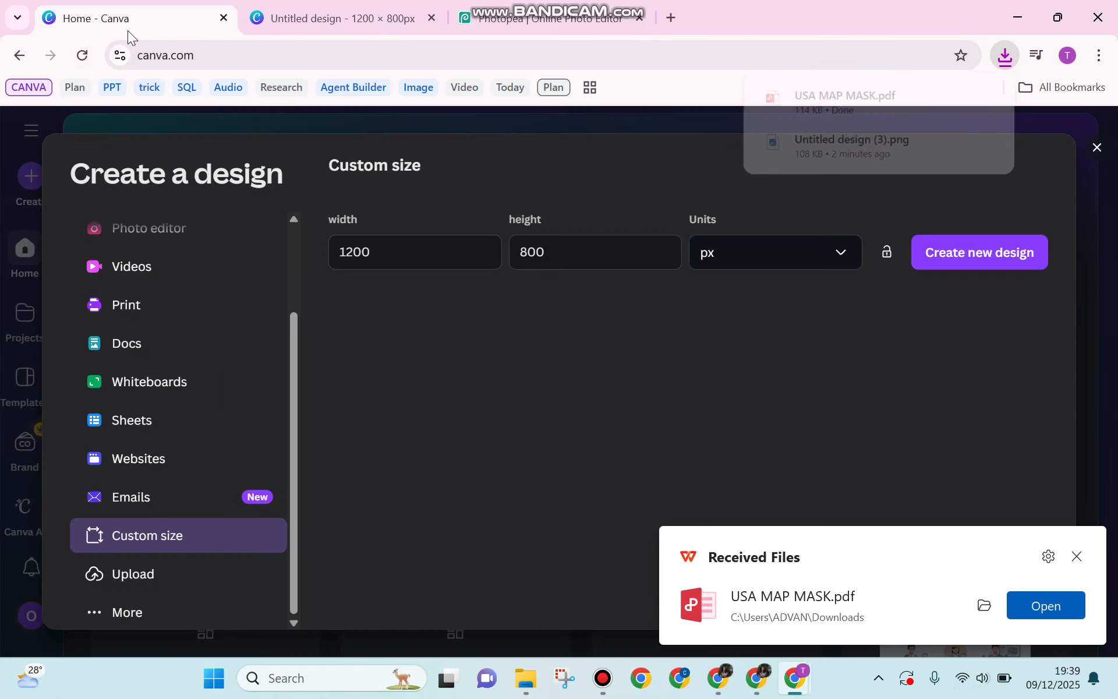
pyautogui.click(1098, 153)
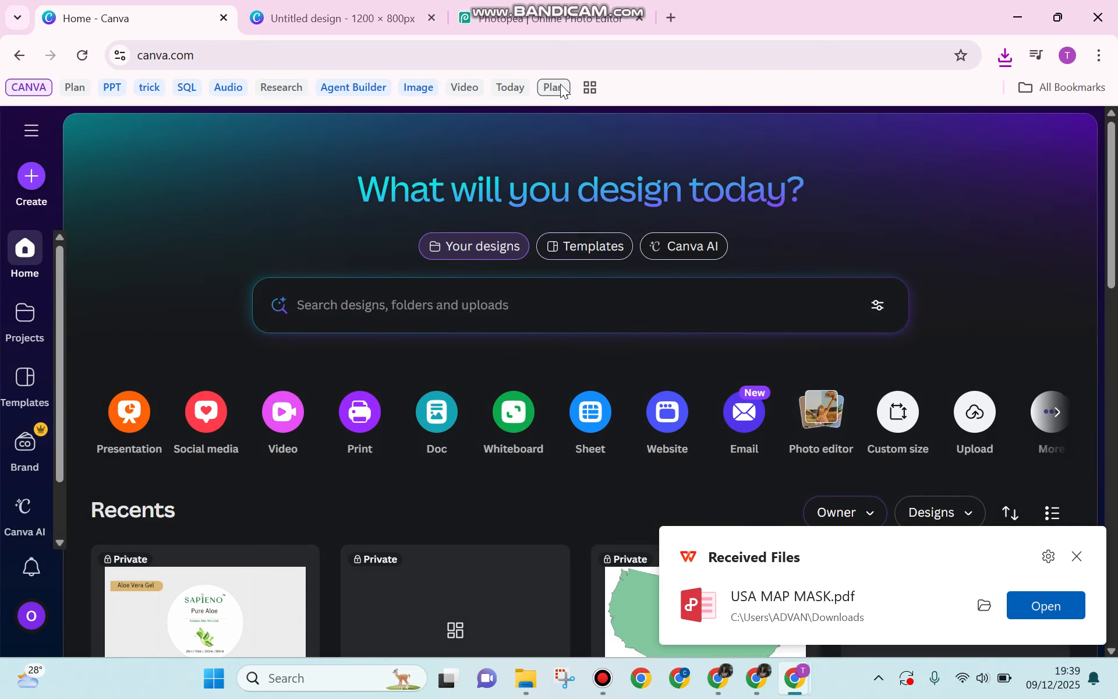
pyautogui.click(1006, 55)
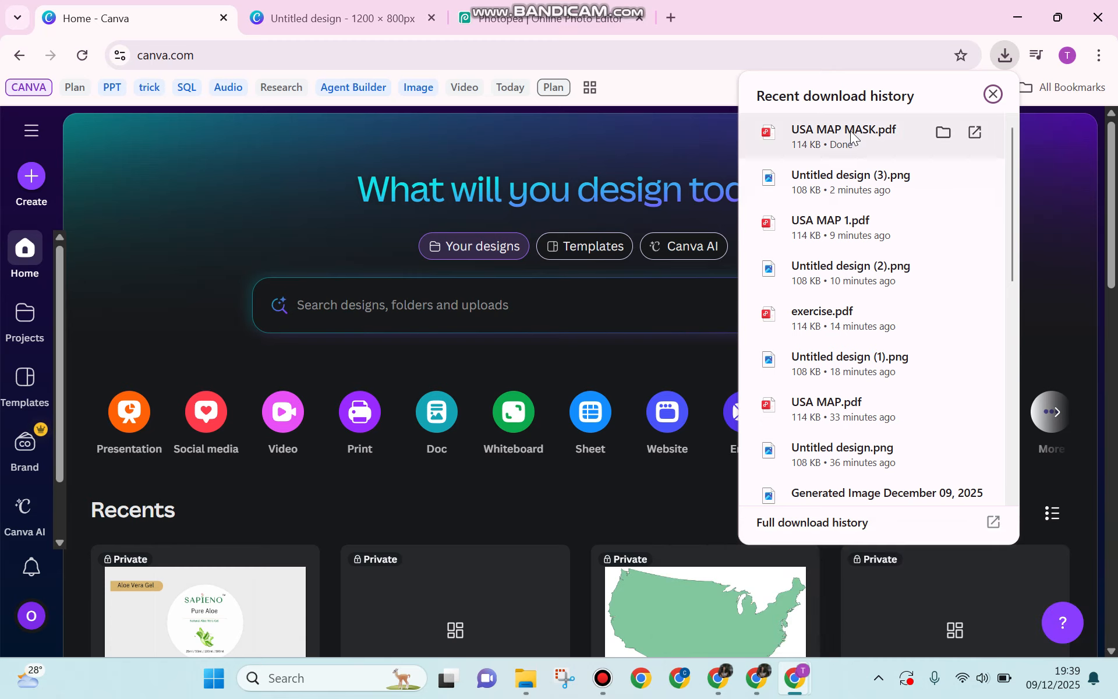
pyautogui.moveTo(852, 136); pyautogui.dragTo(574, 408)
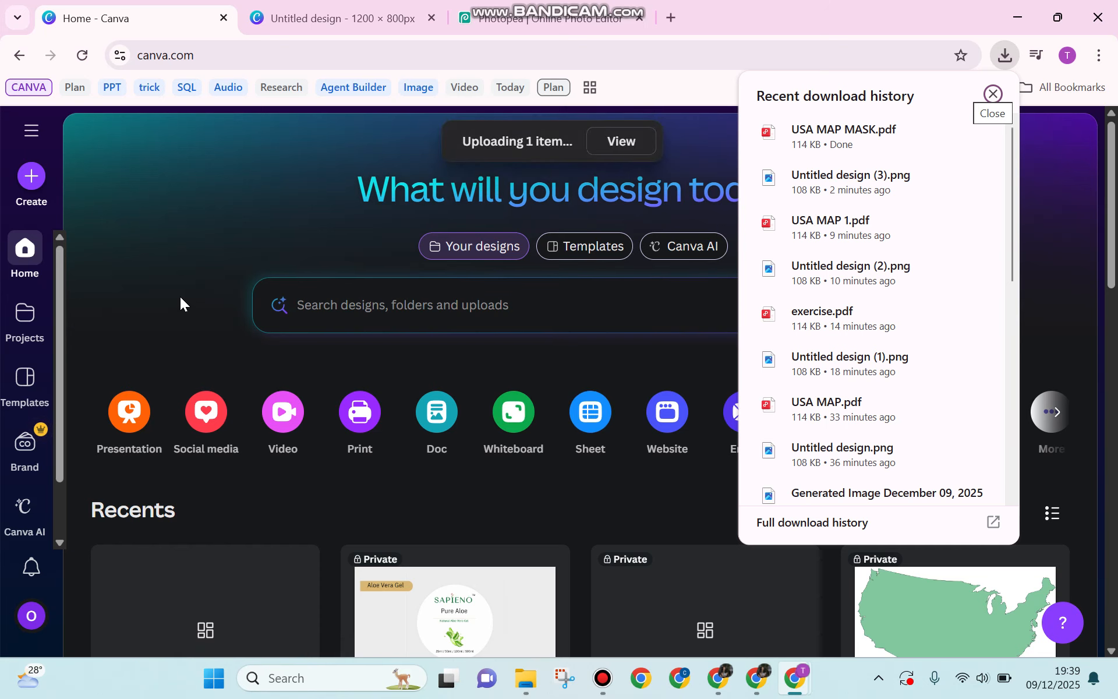
pyautogui.scroll(-3, 180, 296)
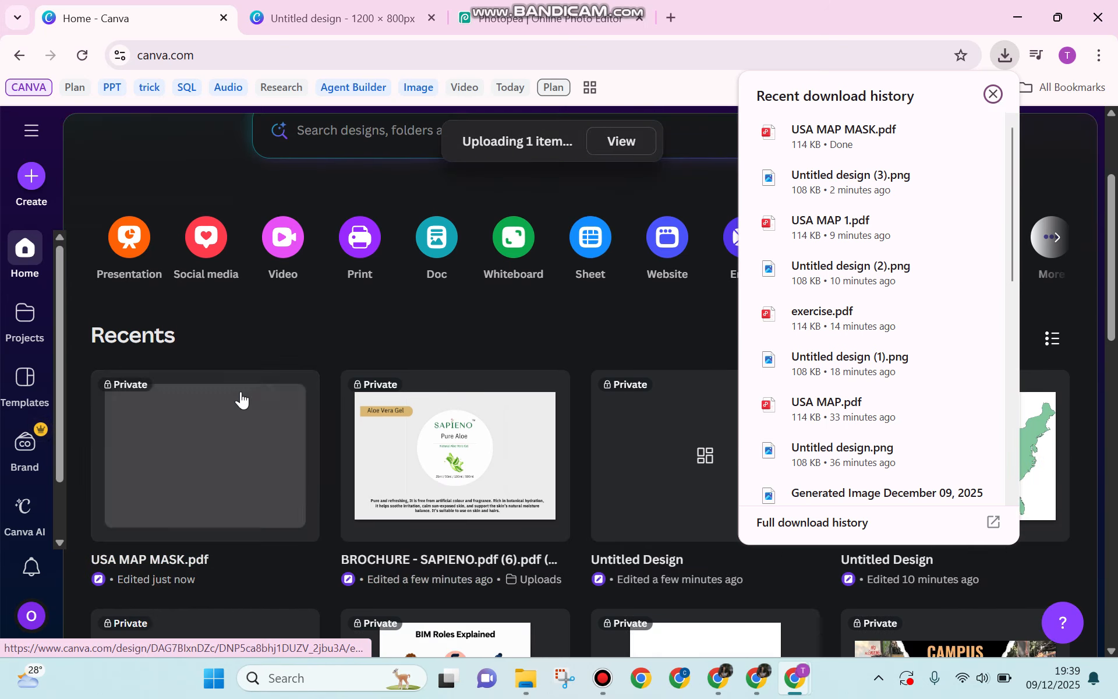
pyautogui.click(183, 153)
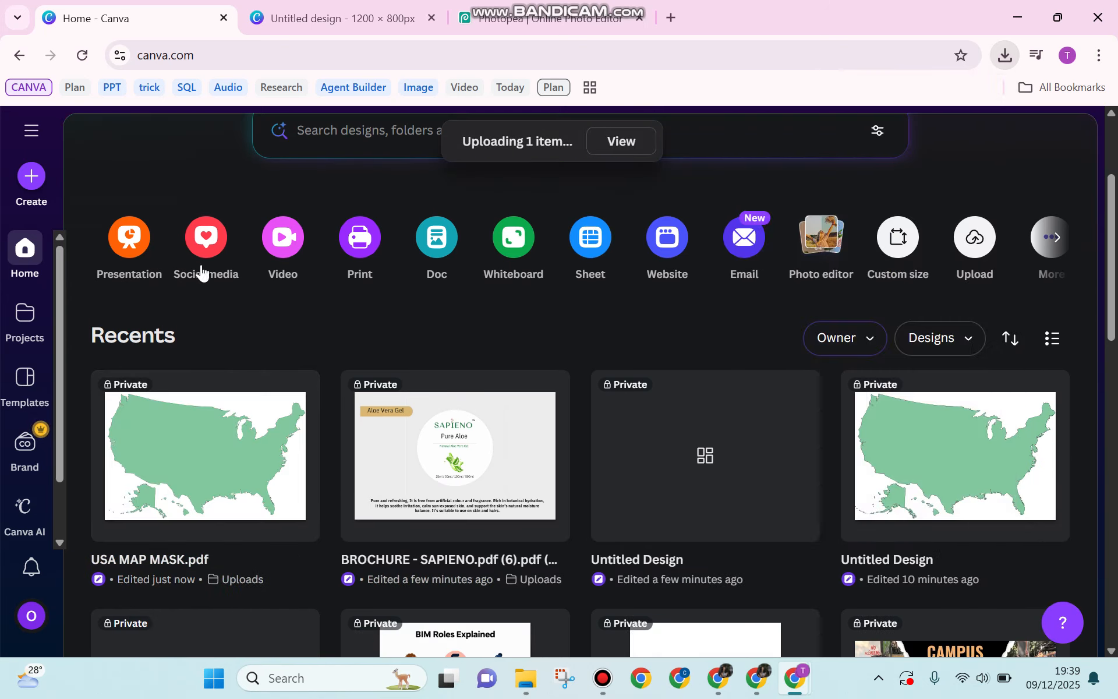
# Step: Open the USA MAP MASK.pdf design in Canva's editor
pyautogui.click(204, 434)
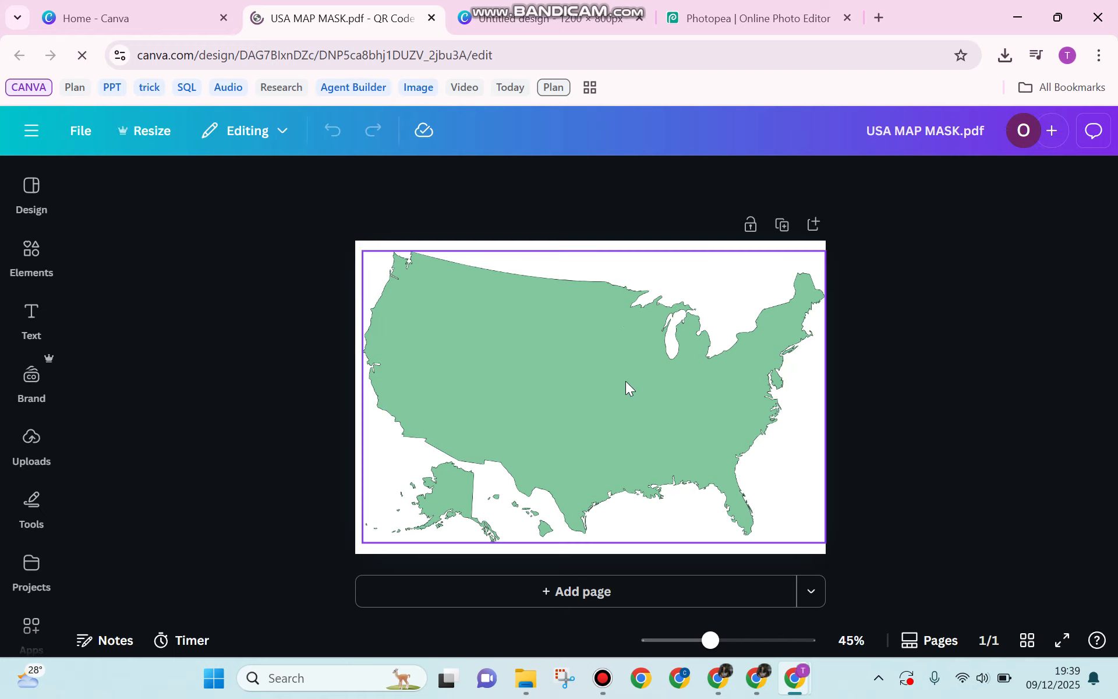
pyautogui.click(715, 11)
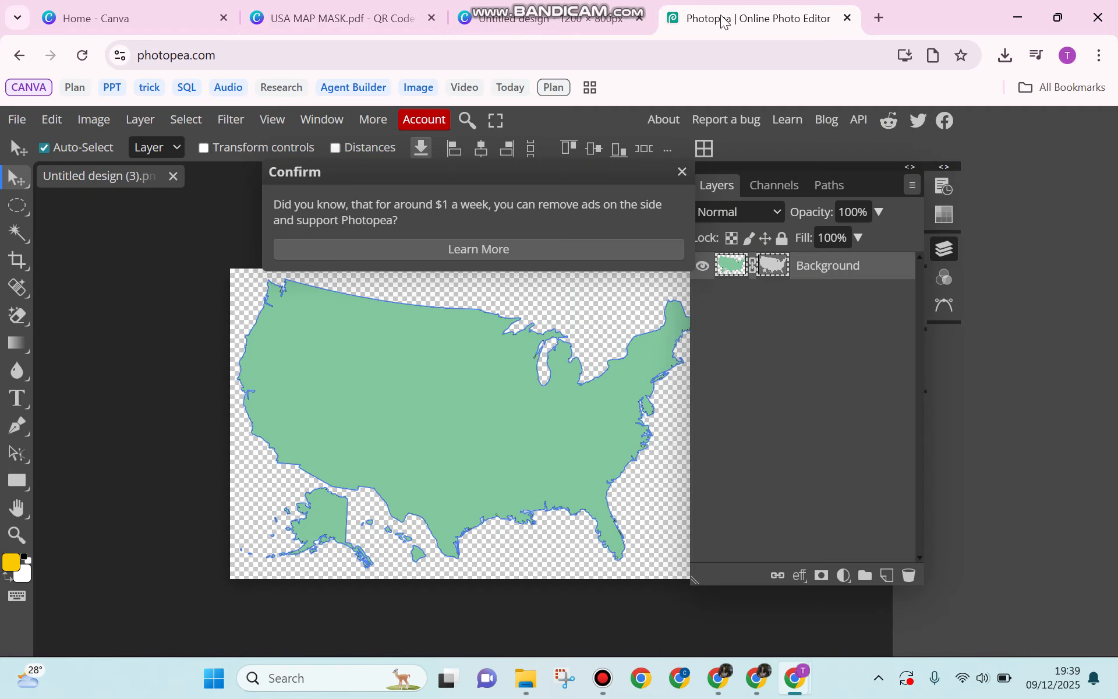
pyautogui.click(356, 16)
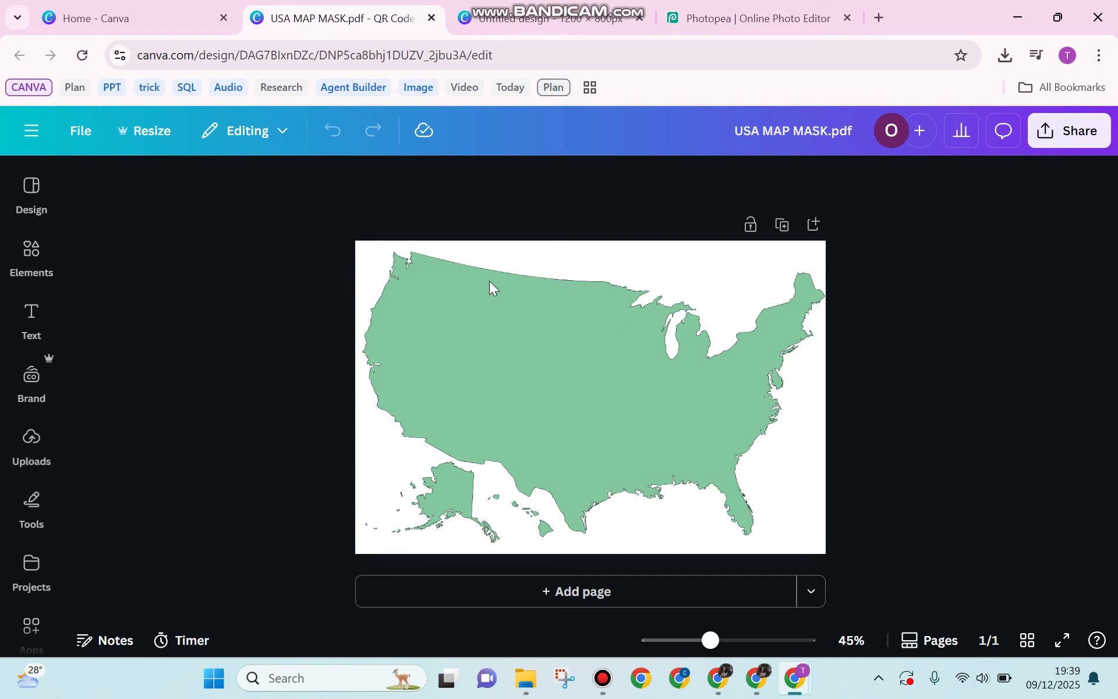
# Step: Delete the green map image, leaving the map-shaped frame with placeholder scenery
pyautogui.click(569, 341)
pyautogui.moveTo(576, 342); pyautogui.dragTo(578, 343)
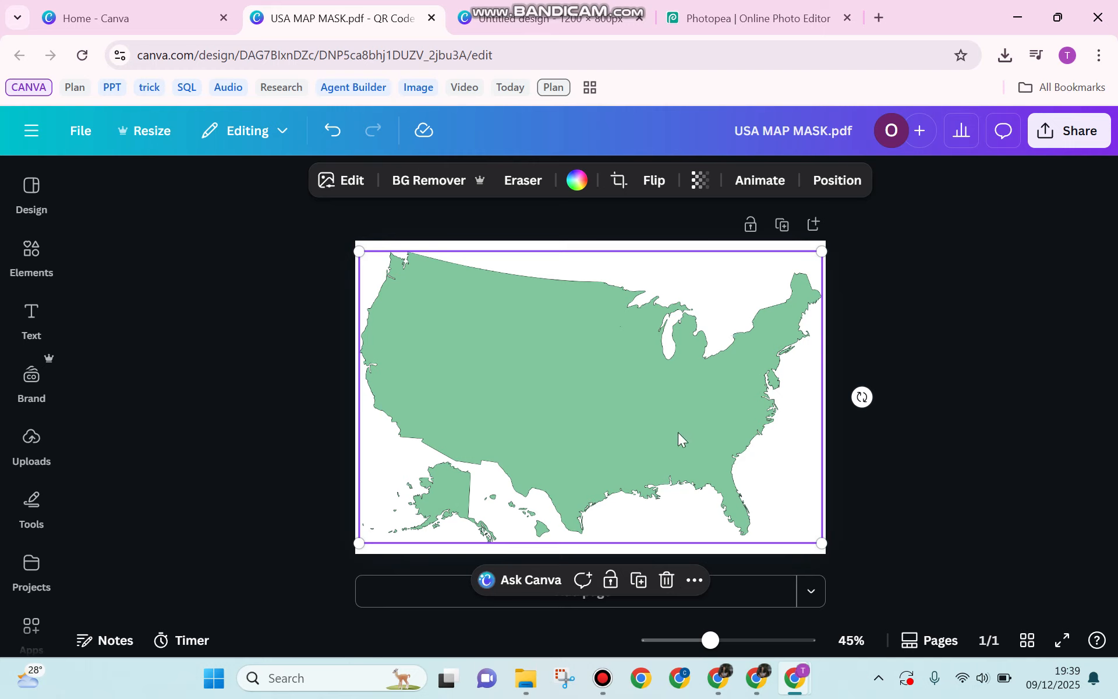
pyautogui.click(667, 579)
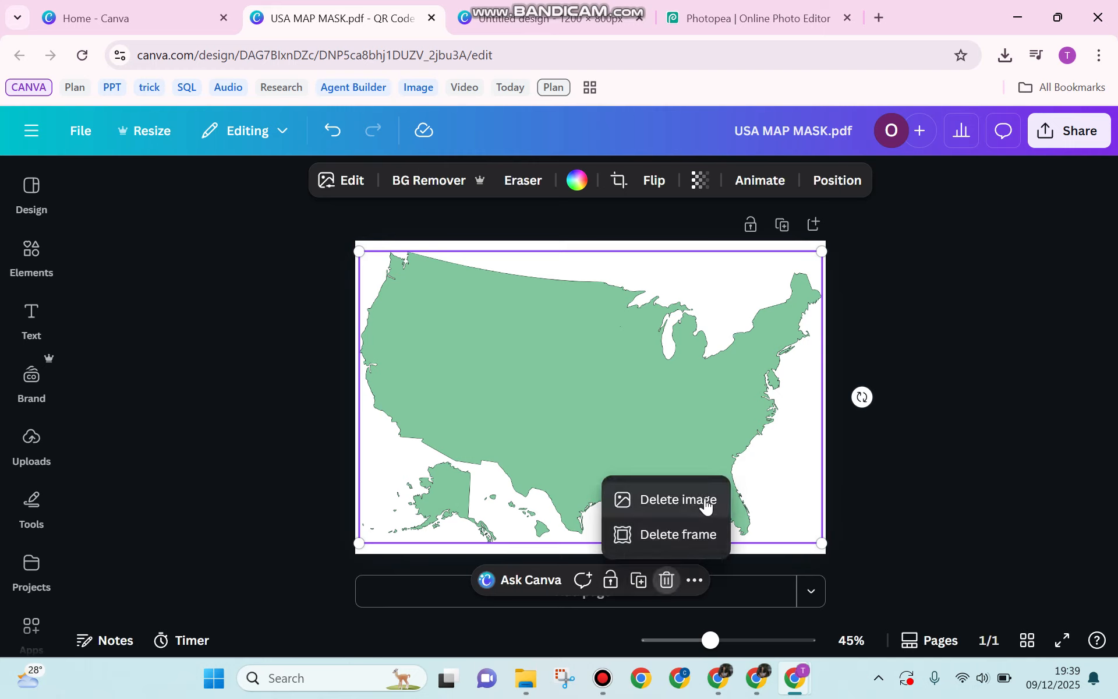
pyautogui.click(678, 500)
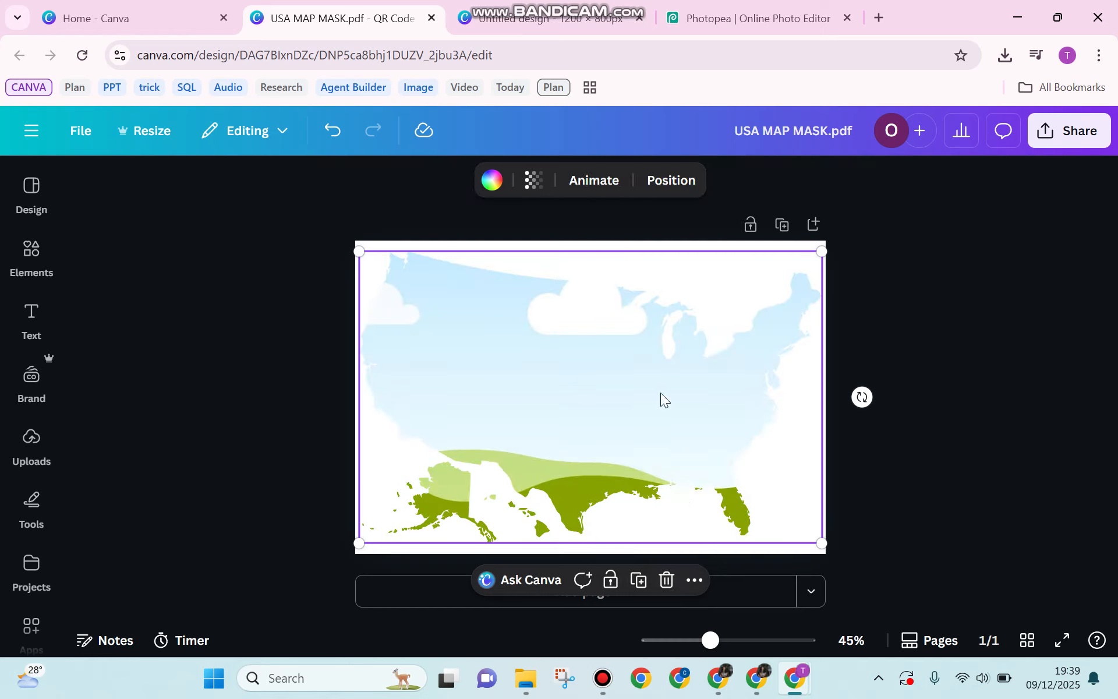